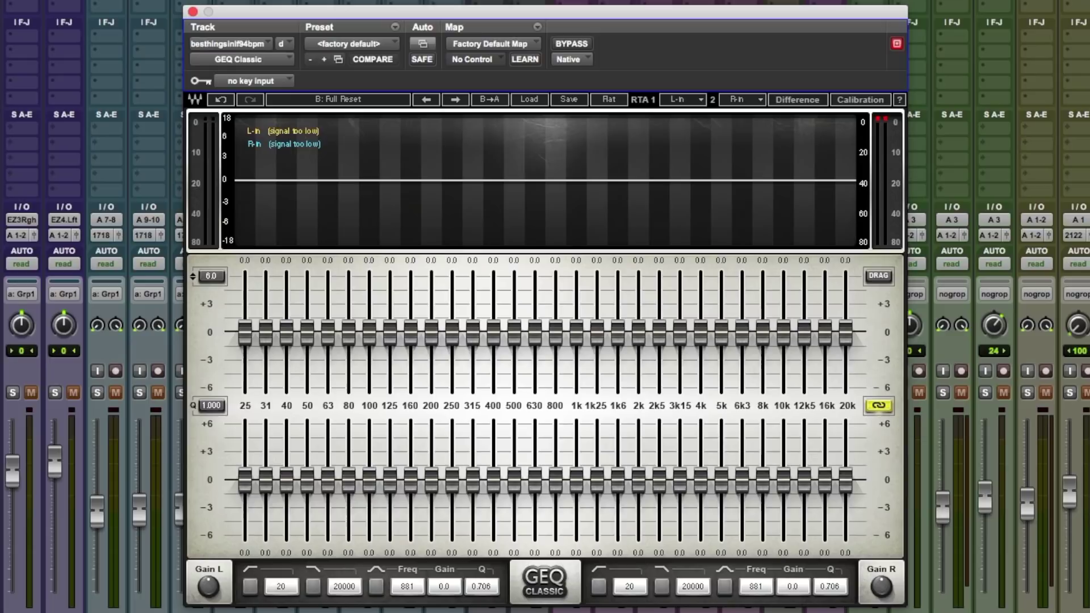
- Draw a freehand EQ curve across the bands in draw mode, and flatten all faders again by loading Full Reset
mouse_move(615, 333)
mouse_down()
mouse_move(617, 282)
mouse_move(618, 377)
mouse_move(618, 330)
mouse_up()
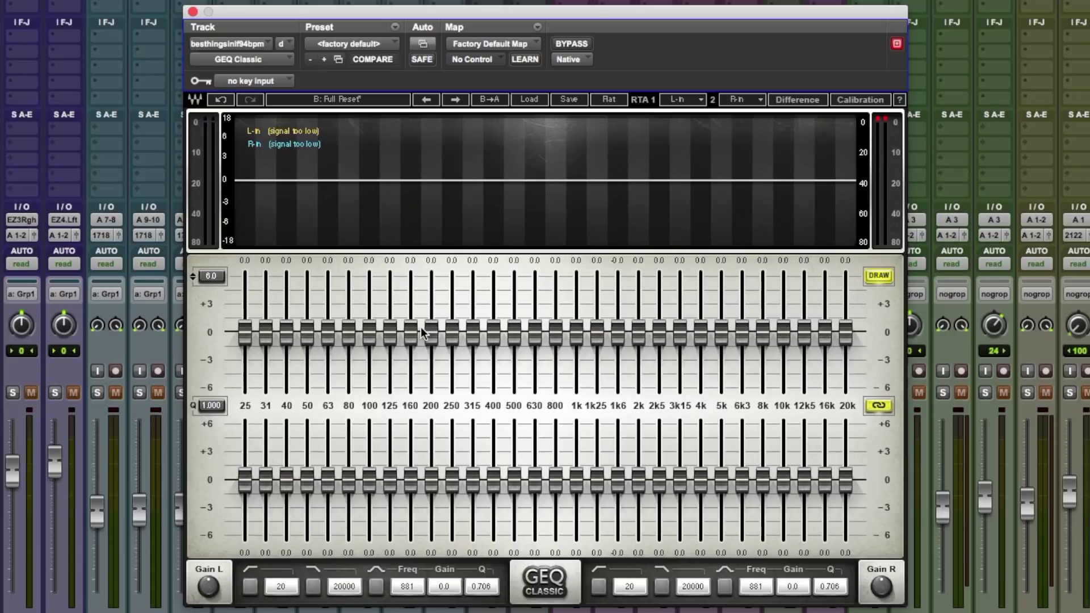
mouse_move(778, 328)
mouse_down()
mouse_move(638, 307)
mouse_move(318, 312)
mouse_move(287, 336)
mouse_up()
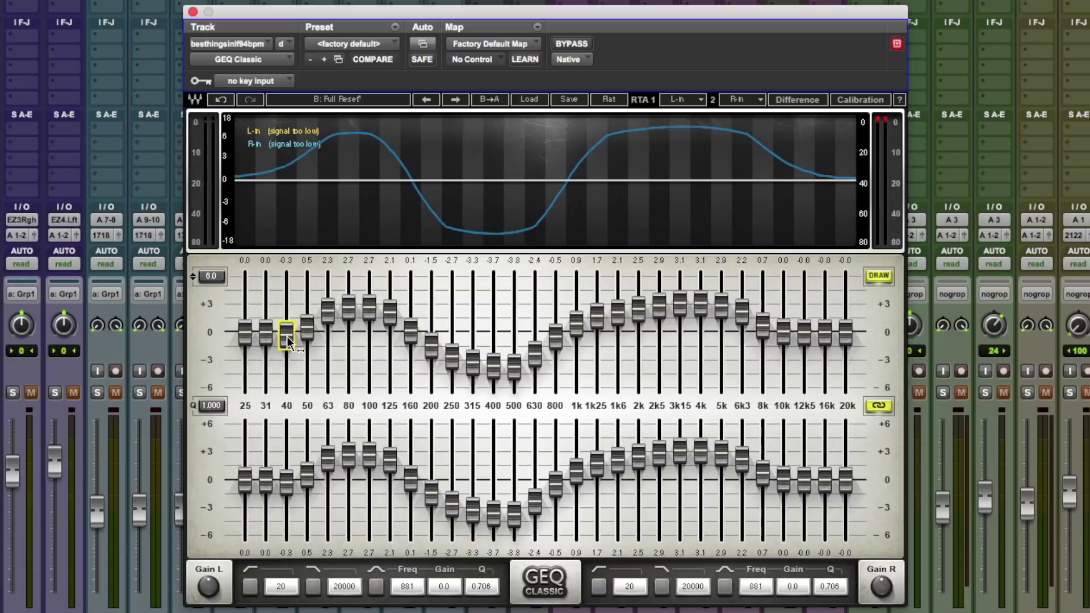
click(530, 99)
click(571, 179)
- Select several separate upper-mid bands together, including 1k25, 2k and 3k15, and start playback of the mix
drag(597, 331, 596, 333)
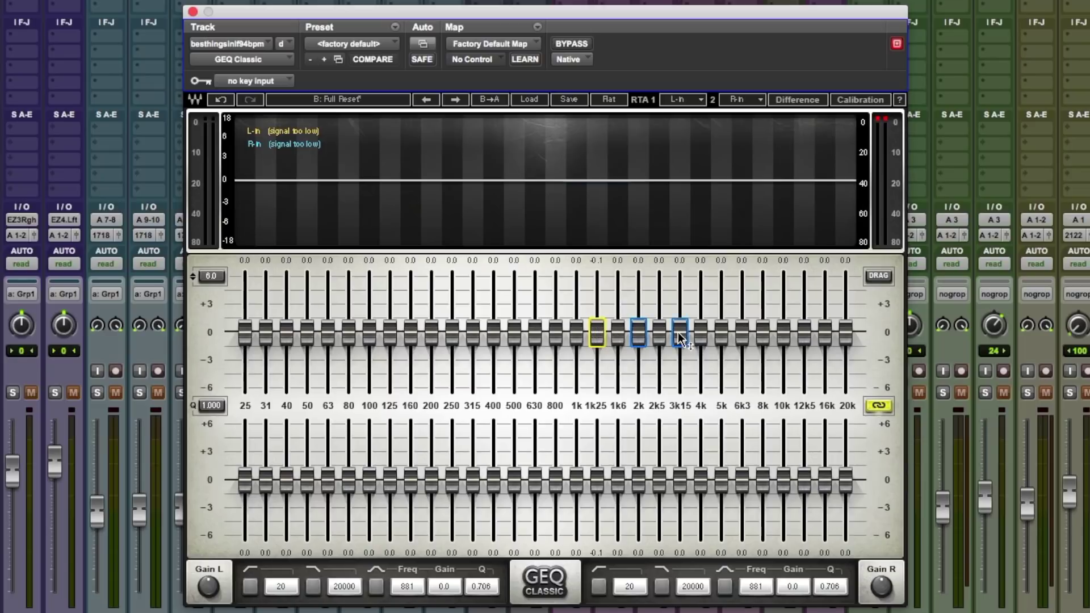
drag(720, 330, 724, 336)
key(space)
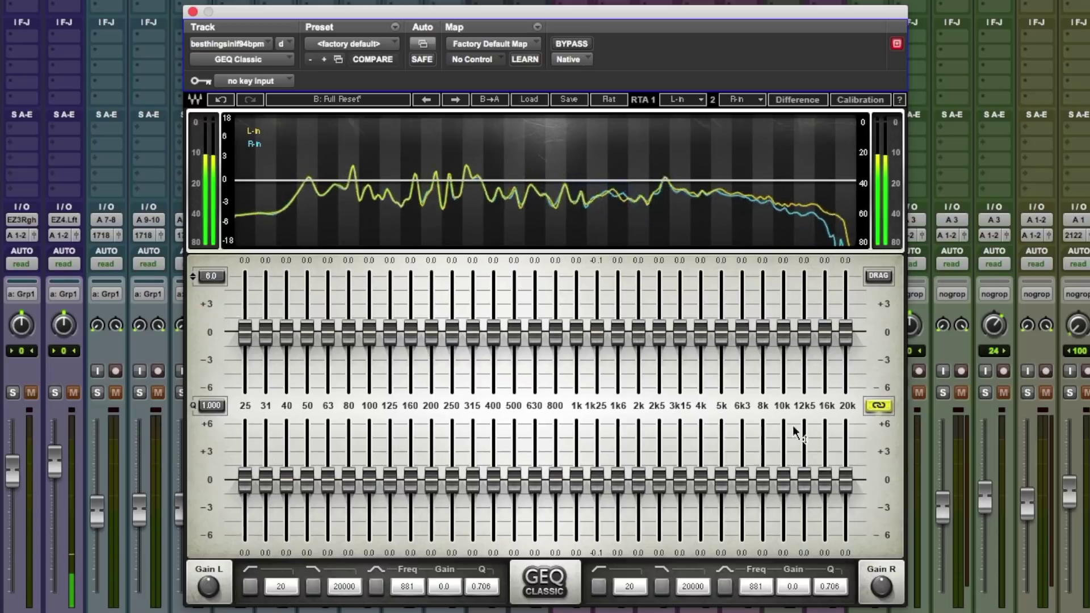
- Boost 20k to 4.6, 16k to 3.3, 12k5 to 3.0 and 10k to 1.9, comparing against the bypassed sound
drag(802, 332, 804, 296)
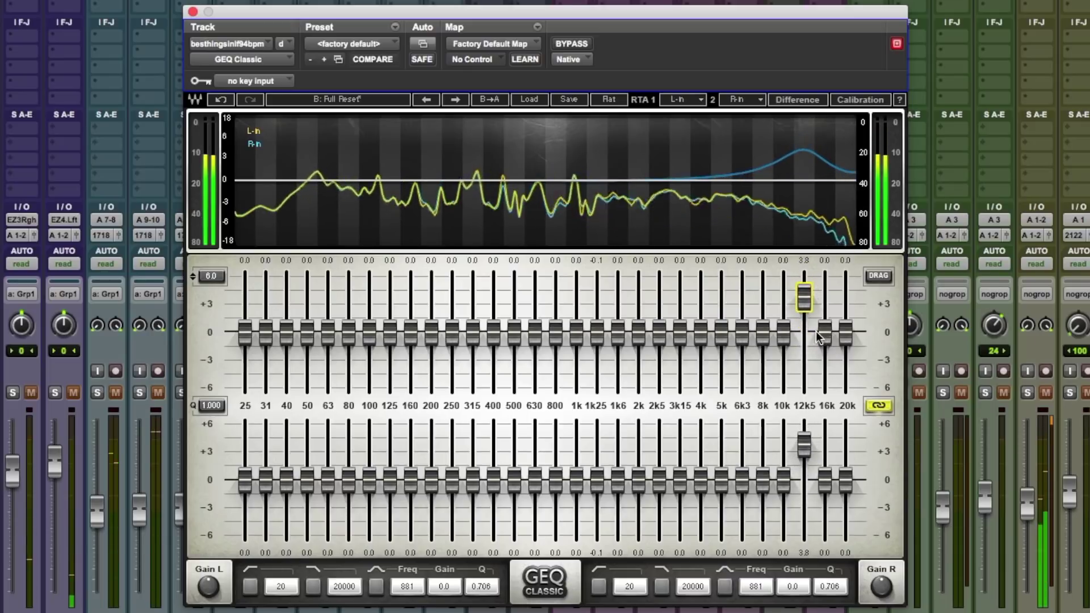
drag(825, 335, 825, 301)
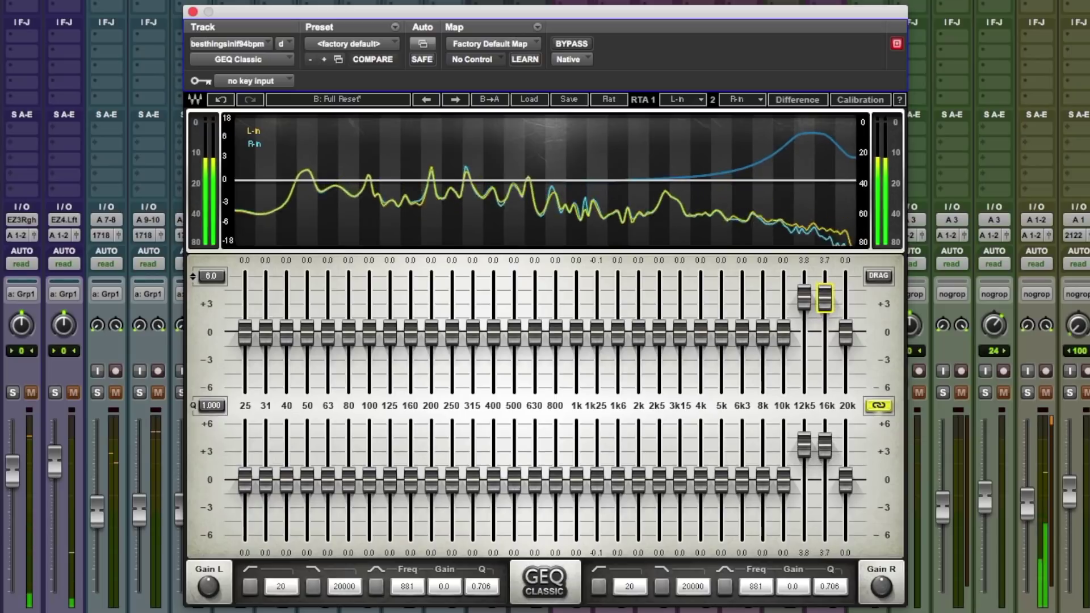
drag(847, 335, 783, 311)
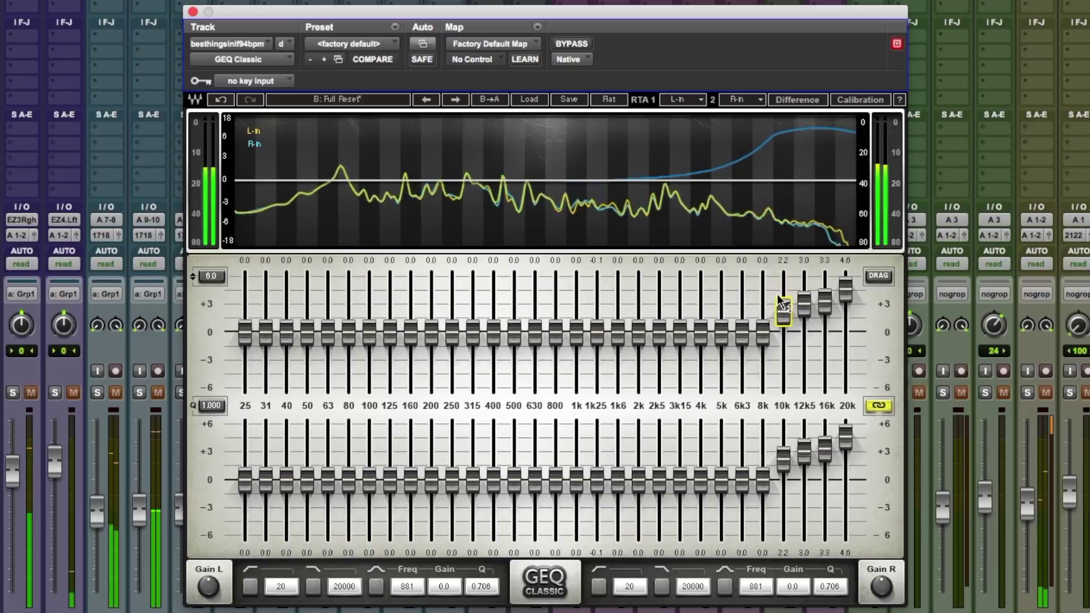
click(580, 44)
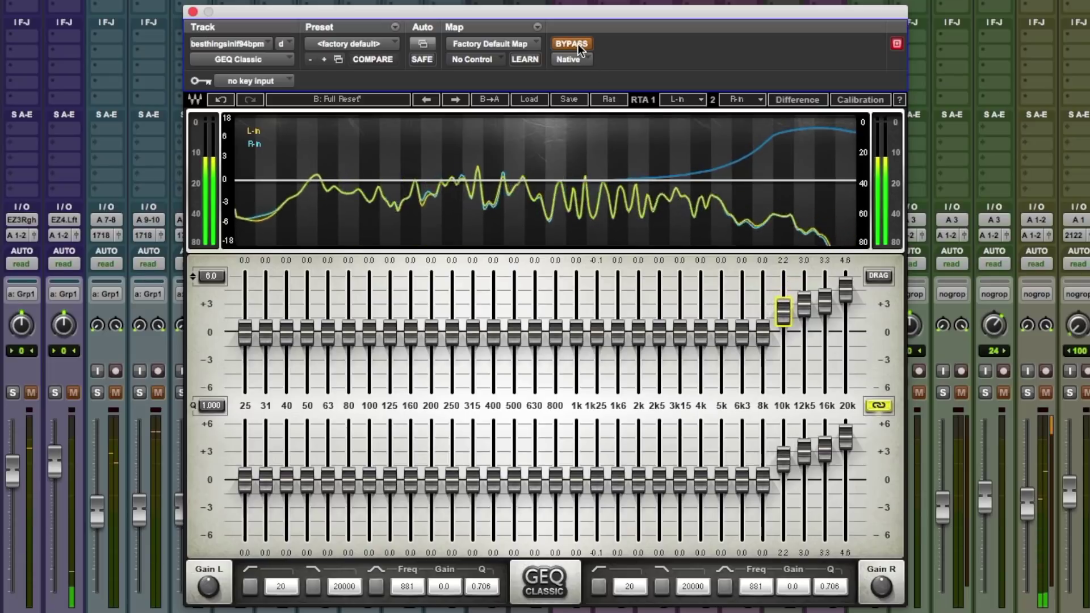
click(578, 44)
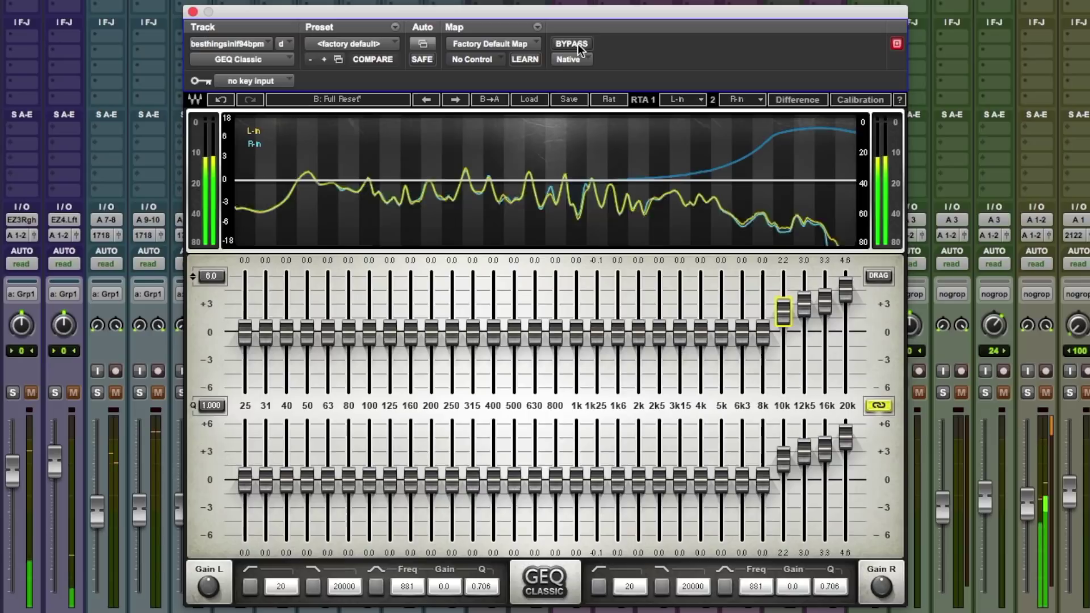
drag(781, 315, 781, 317)
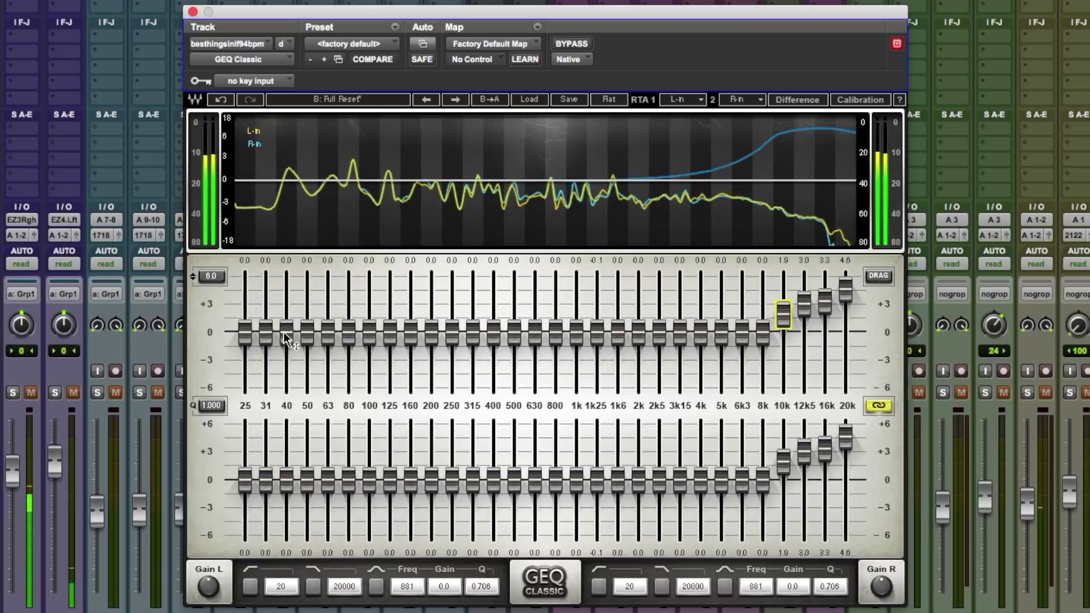
- Boost 40 Hz to 2.4 and 50 Hz to 2.2, cut 1k6 to -0.9, and compare with the EQ bypassed
drag(284, 332, 285, 310)
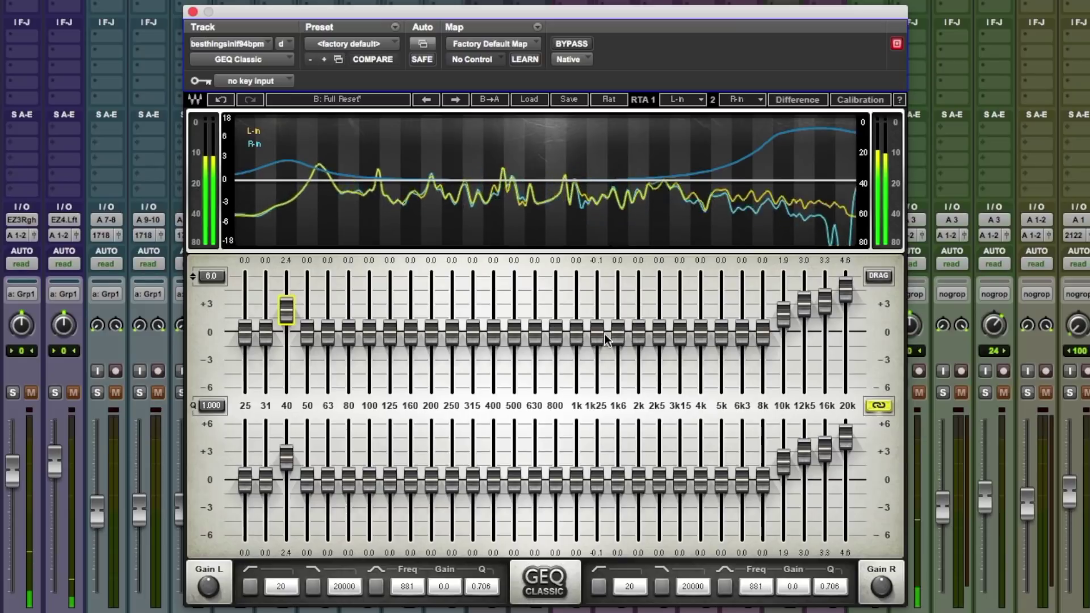
drag(617, 335, 617, 342)
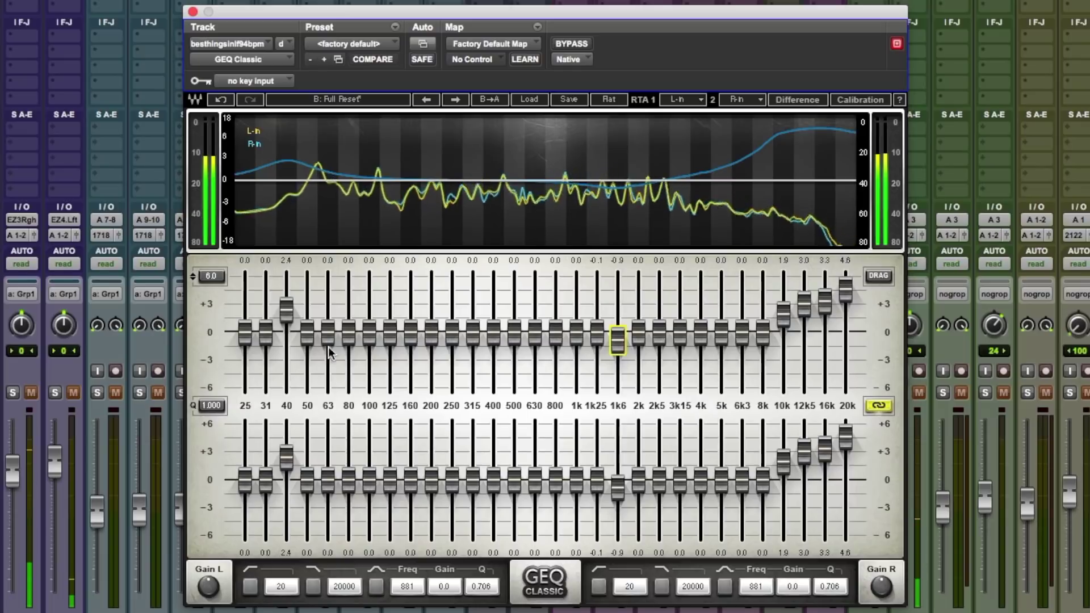
drag(308, 336, 308, 315)
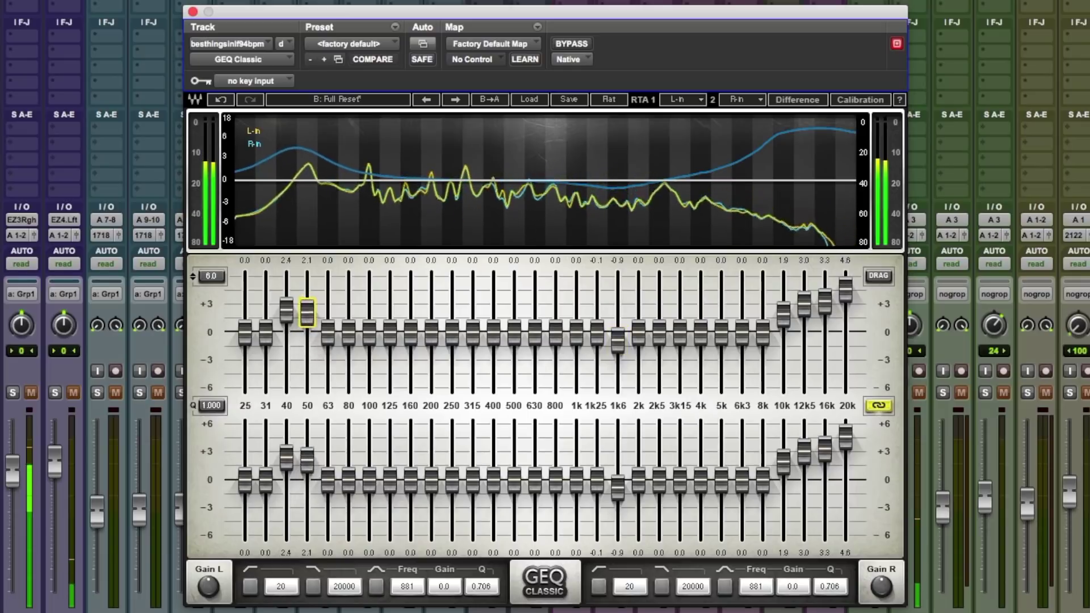
click(577, 46)
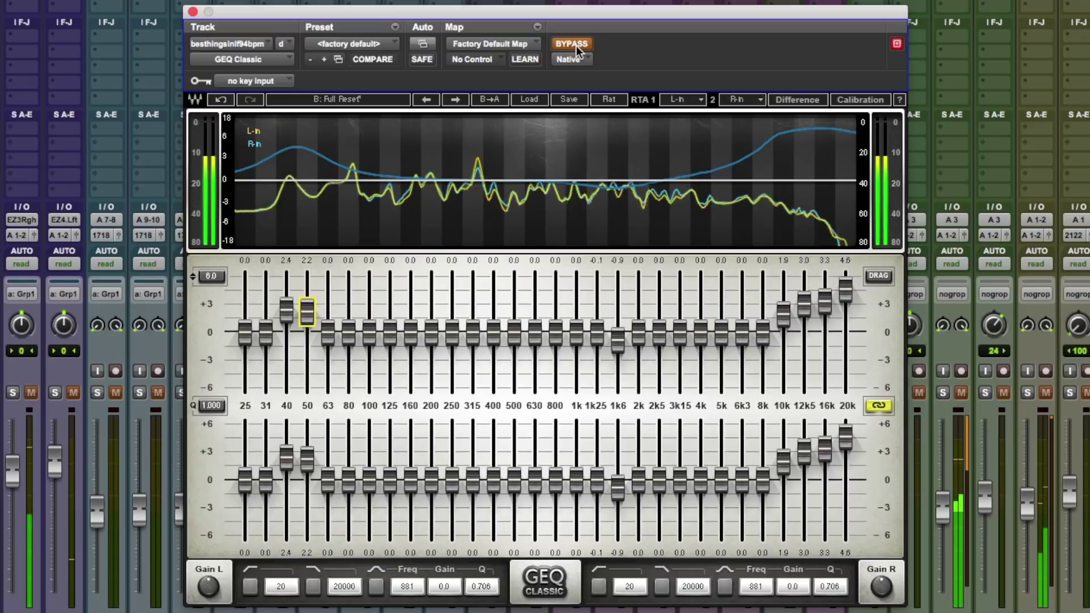
click(577, 45)
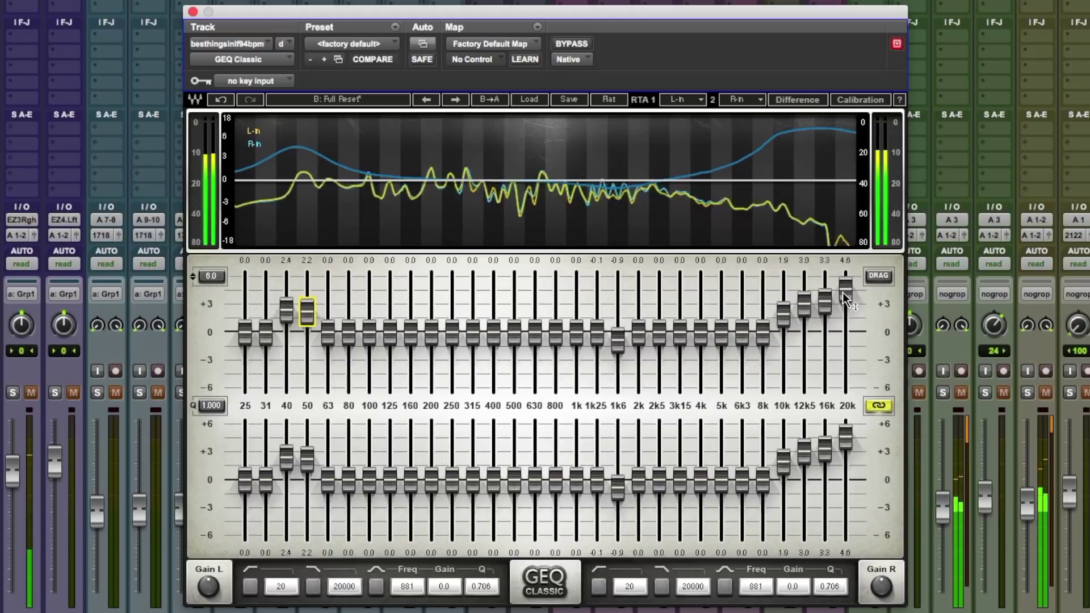
- Ease the 10k-20k boost to 1.6 at 10k, 2.2 at 12k5 and 3.0 at 20k, raise 100 Hz to 0.4, and compare with bypass
drag(843, 292, 784, 318)
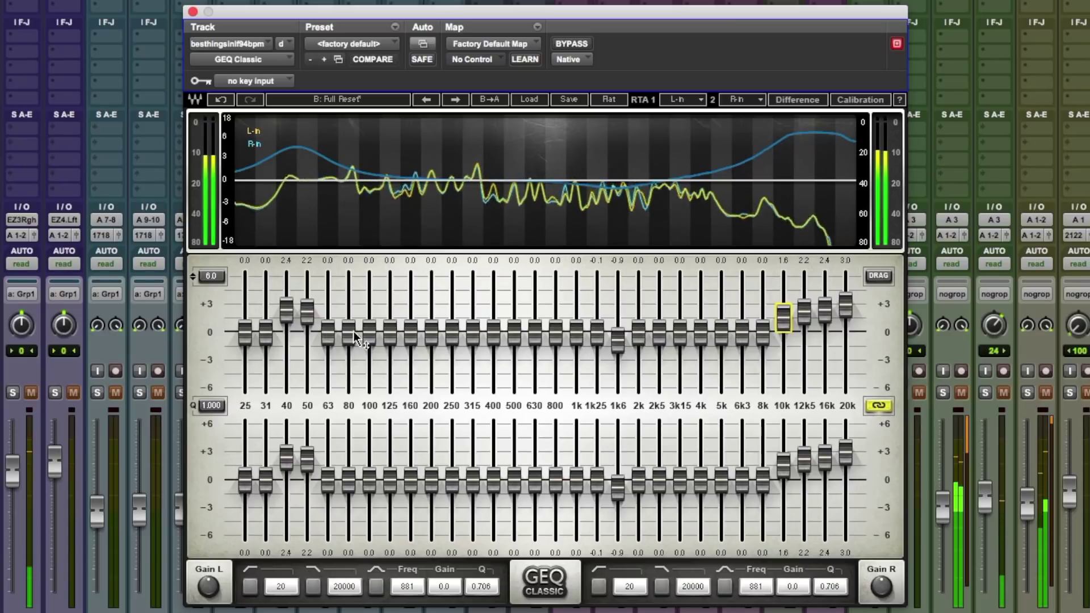
drag(360, 329, 360, 325)
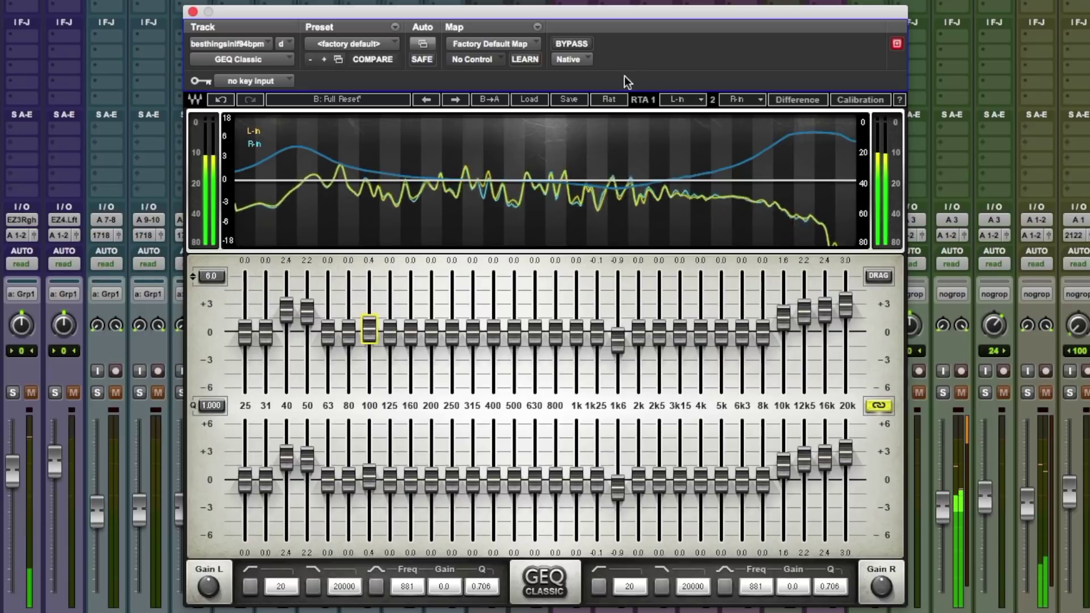
click(586, 49)
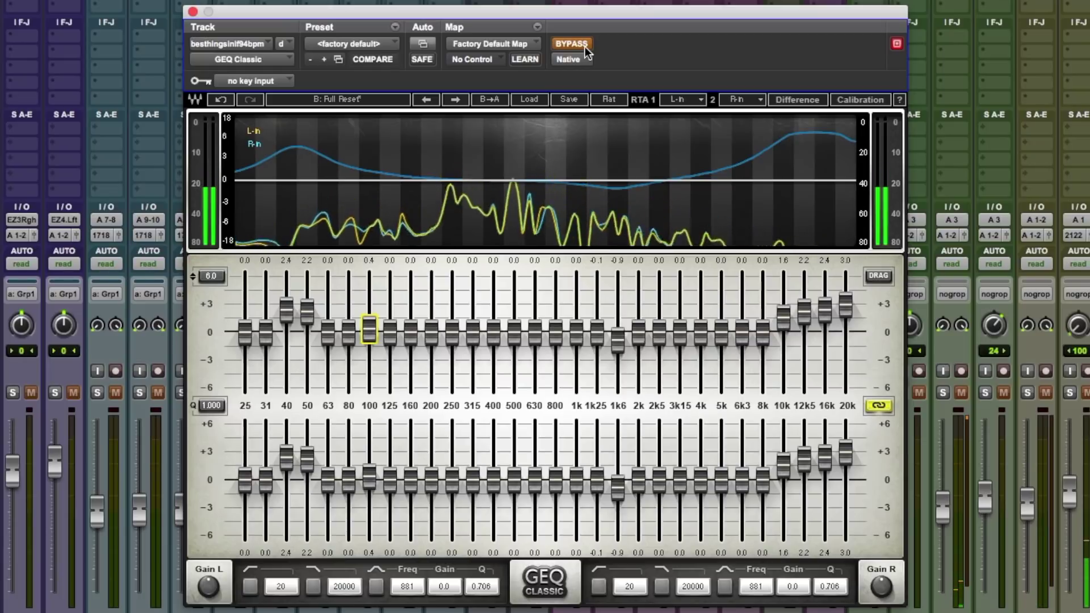
click(585, 47)
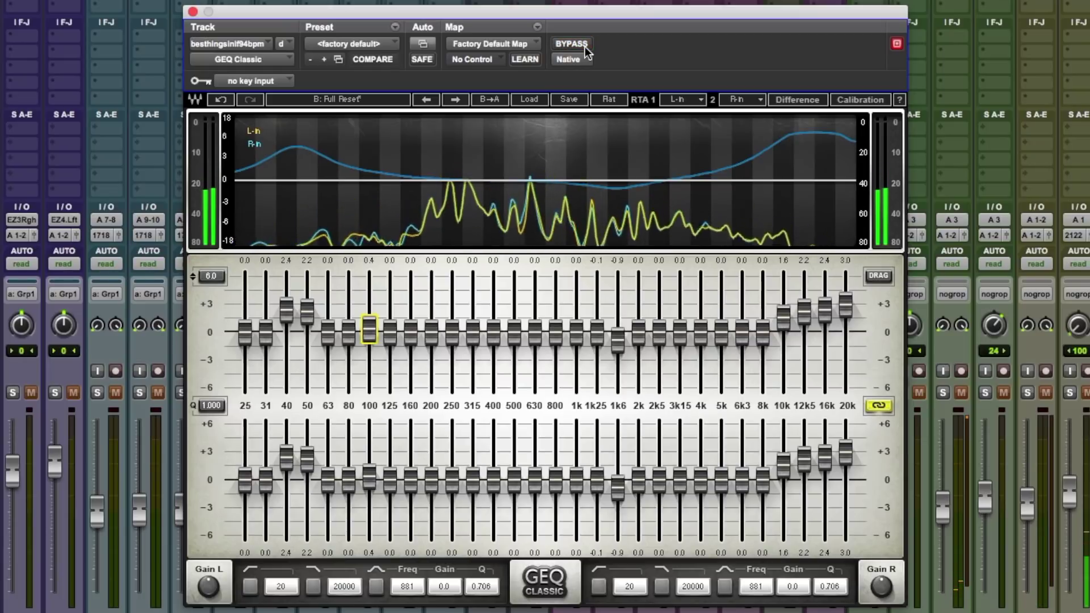
click(585, 47)
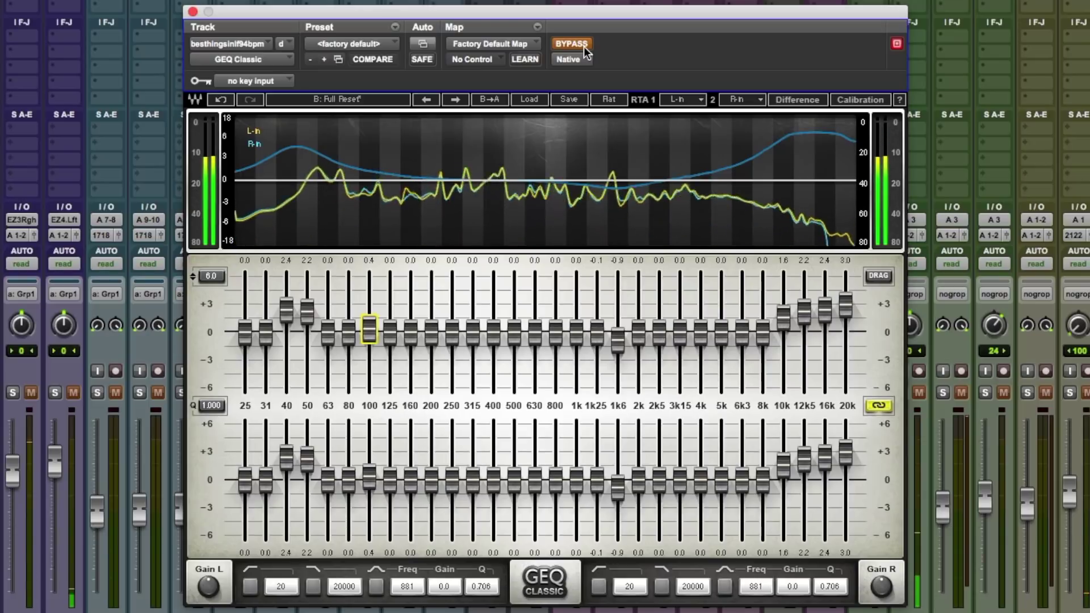
click(583, 46)
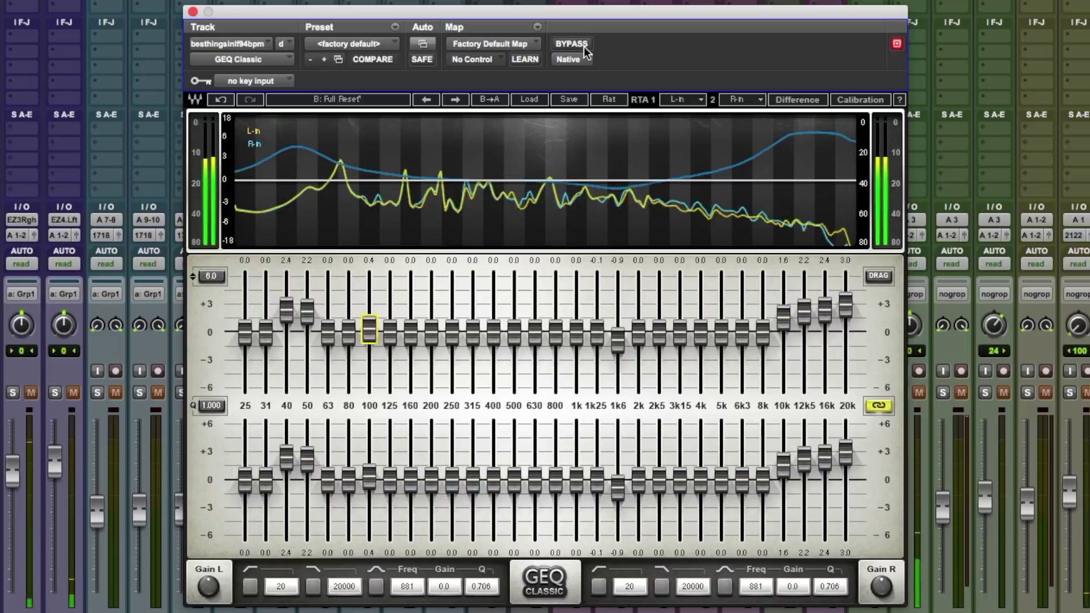
- Refine the high bands to 2.5 at 20k, 2.2 at 16k and 2.3 at 12k5, checking against bypass
drag(846, 314, 827, 316)
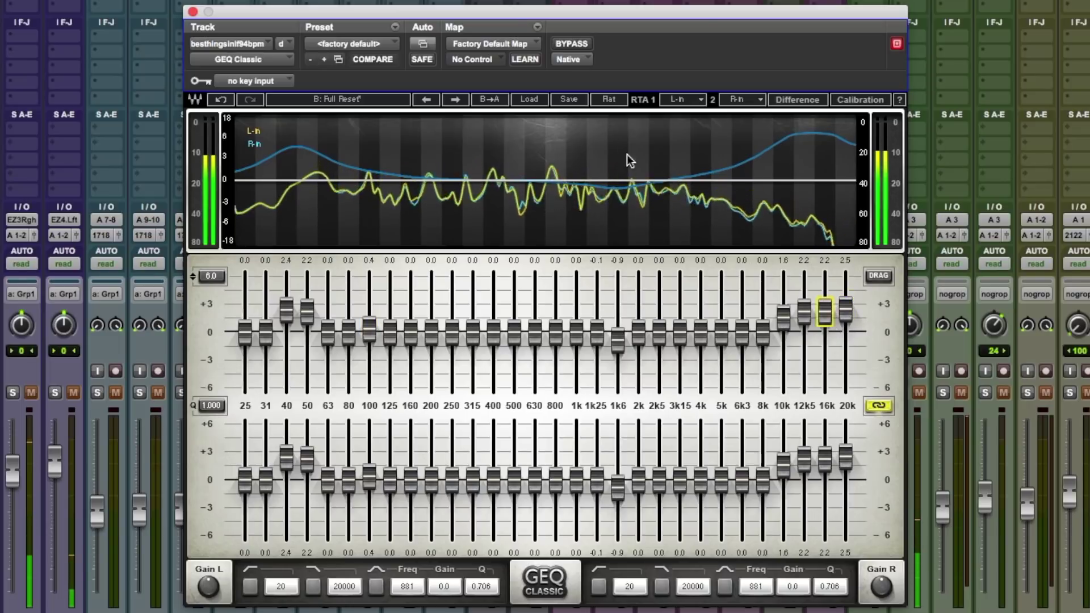
click(574, 43)
drag(794, 315, 795, 315)
click(566, 43)
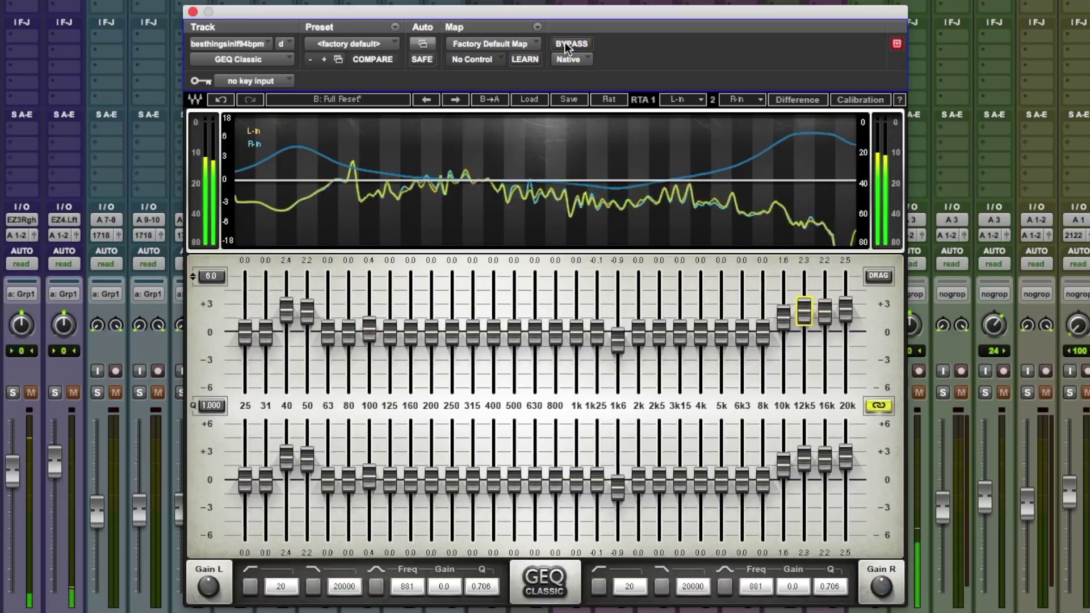
- Lower the low-end boost to 1.7 at 40 Hz and 2.0 at 50 Hz, and compare with the EQ bypassed
drag(287, 310, 304, 314)
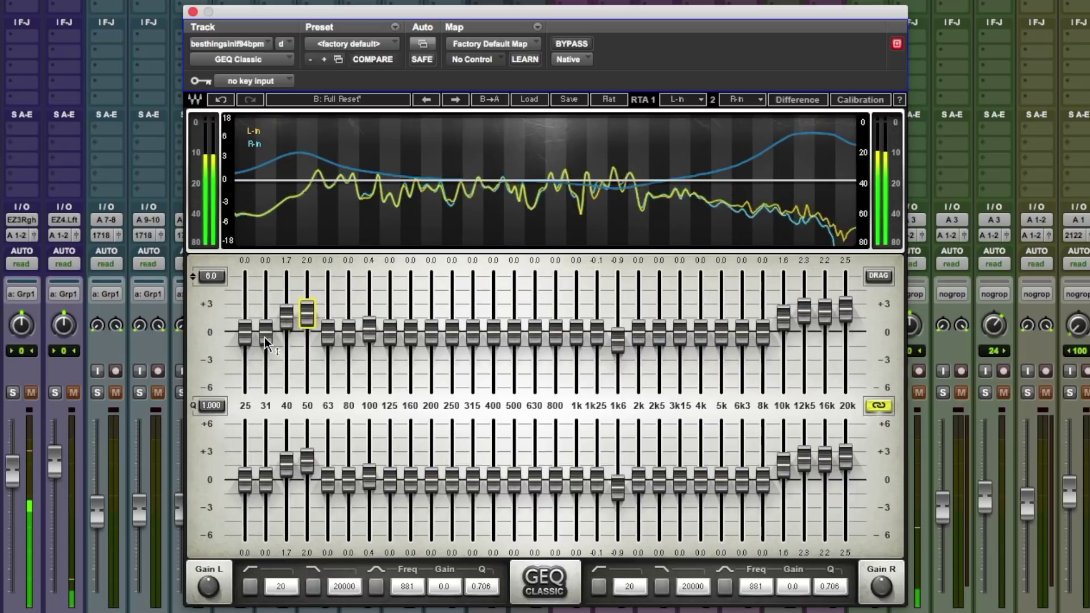
click(570, 43)
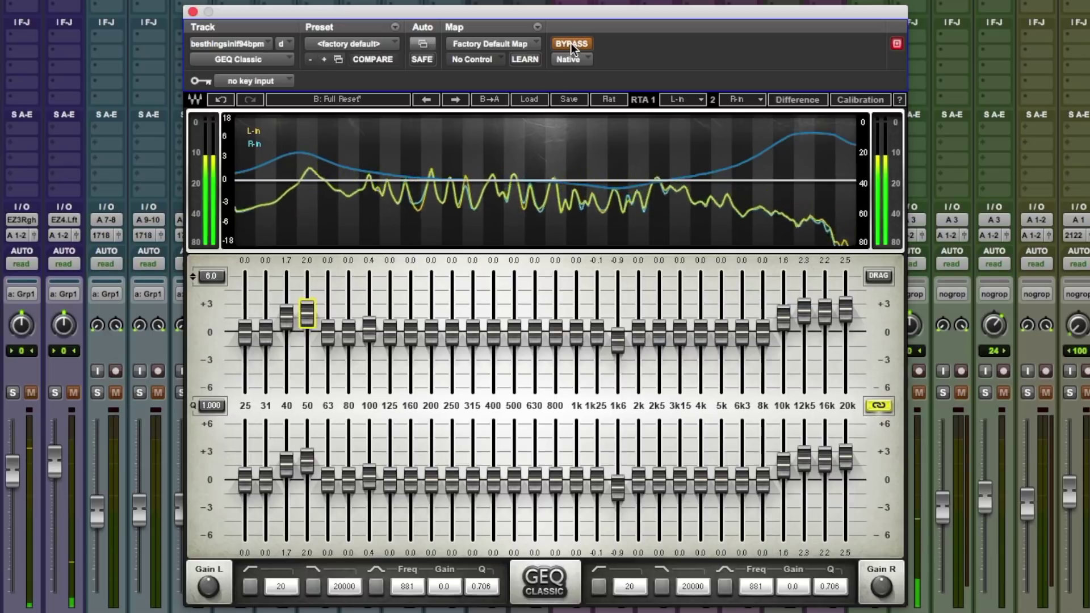
click(571, 43)
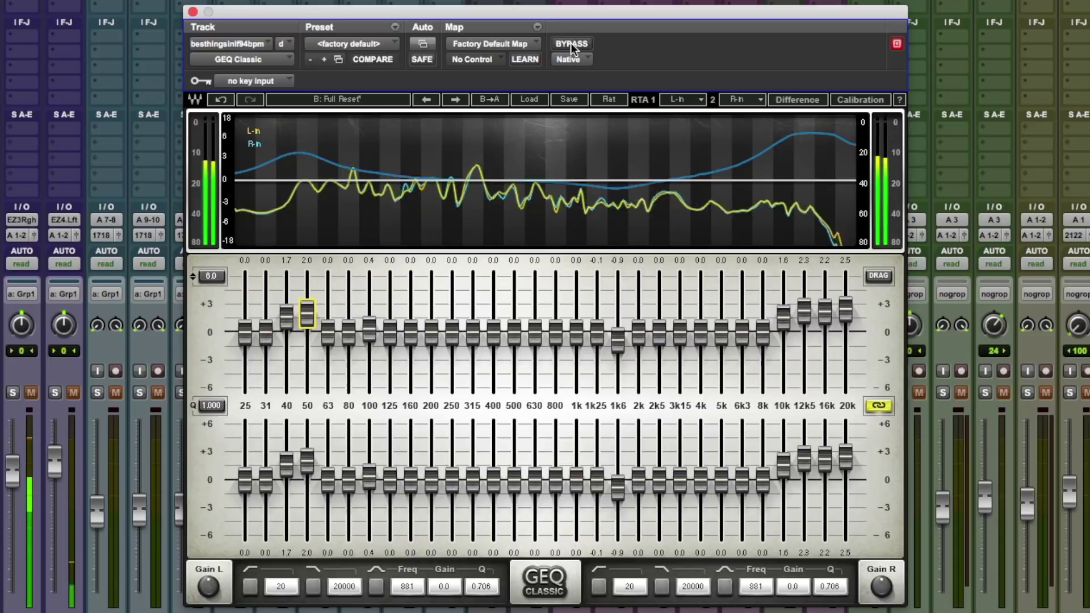